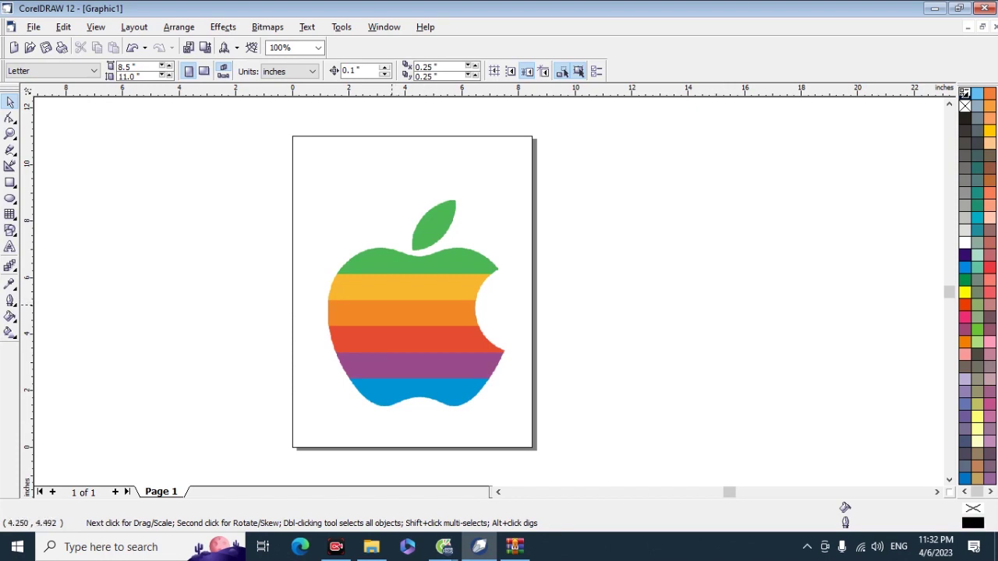
# Select the rainbow apple logo bitmap on the page and close CorelDRAW 12.
pyautogui.click(409, 319)
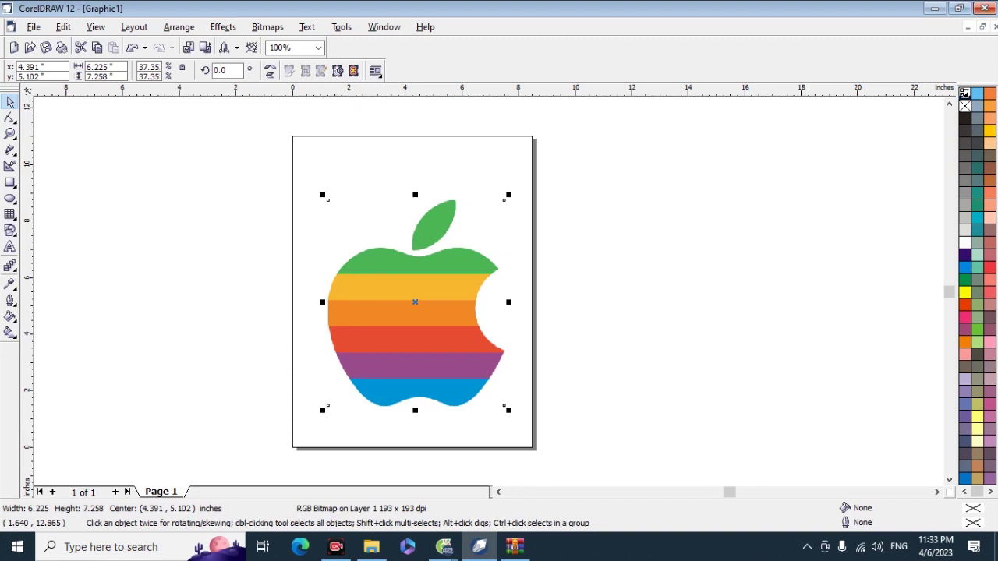
pyautogui.click(984, 8)
pyautogui.press('Return')
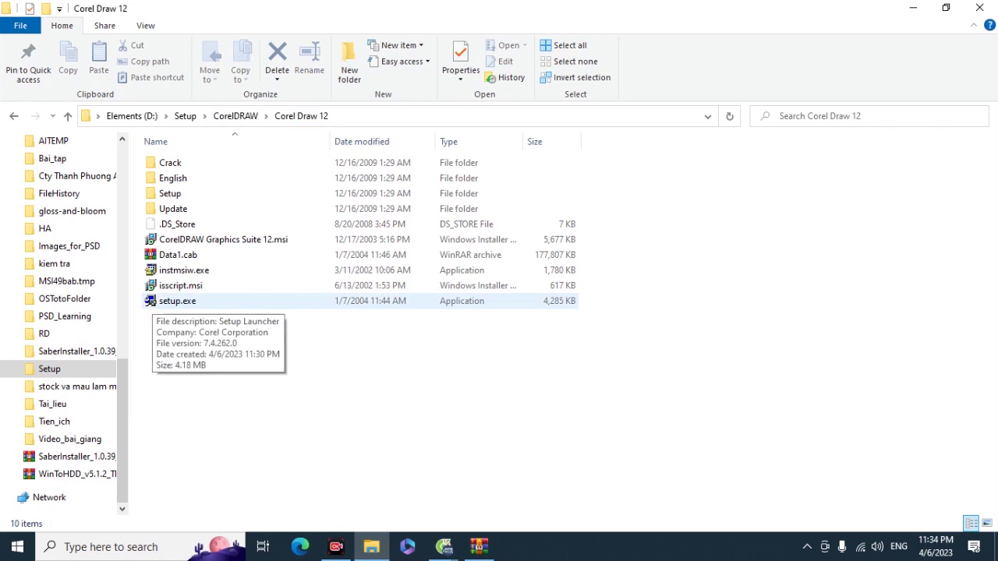
# Run setup.exe from the Corel Draw 12 folder and proceed with the Modify option to the feature selection.
pyautogui.click(178, 300)
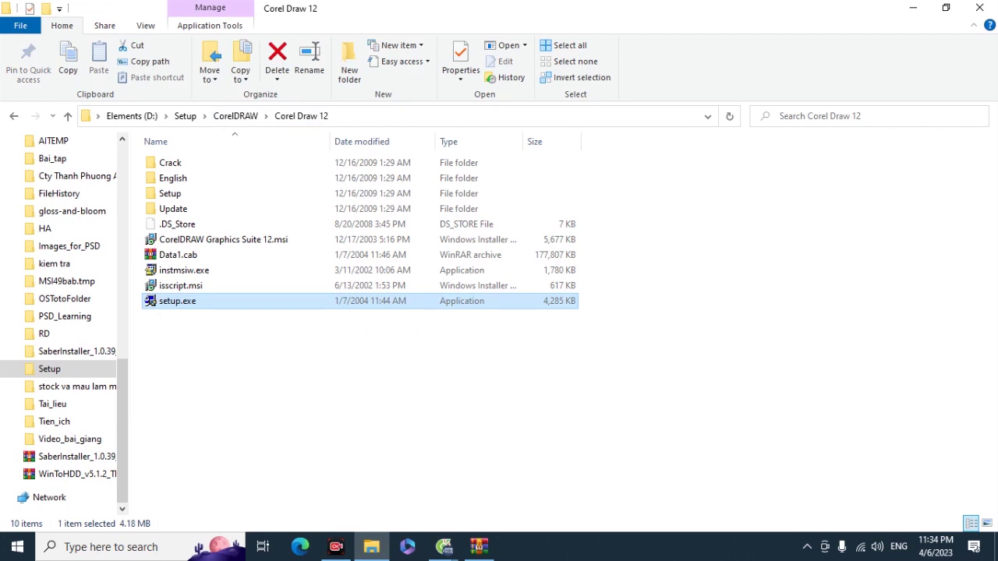
pyautogui.press('Return')
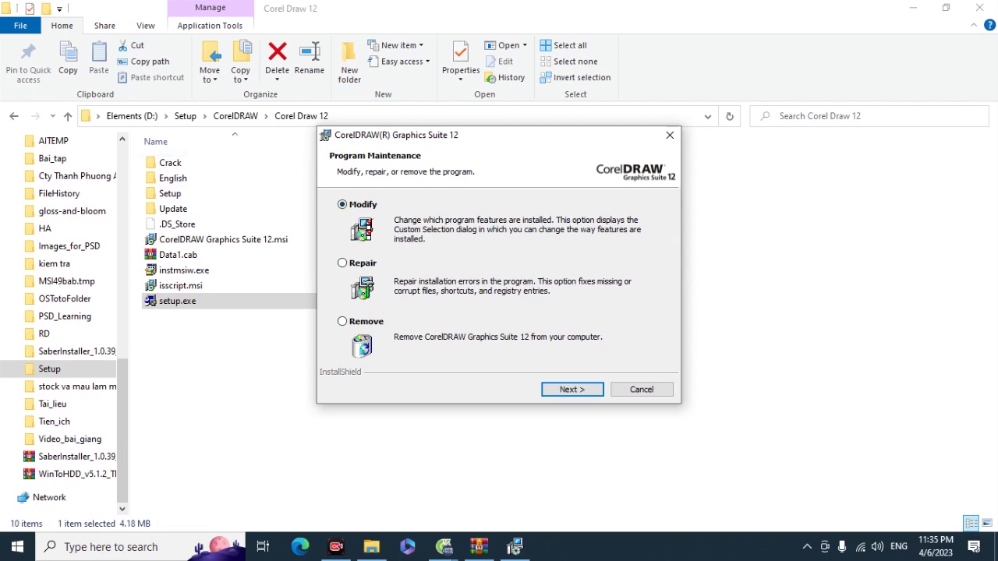
pyautogui.click(572, 389)
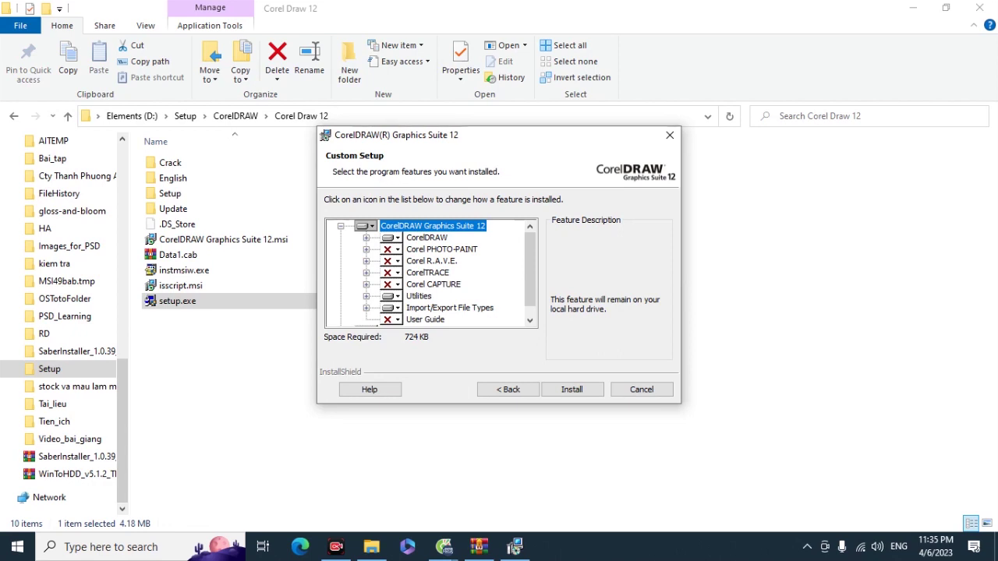
# Set CorelTRACE to be installed on the local hard drive, run the installation and finish the wizard.
pyautogui.click(392, 272)
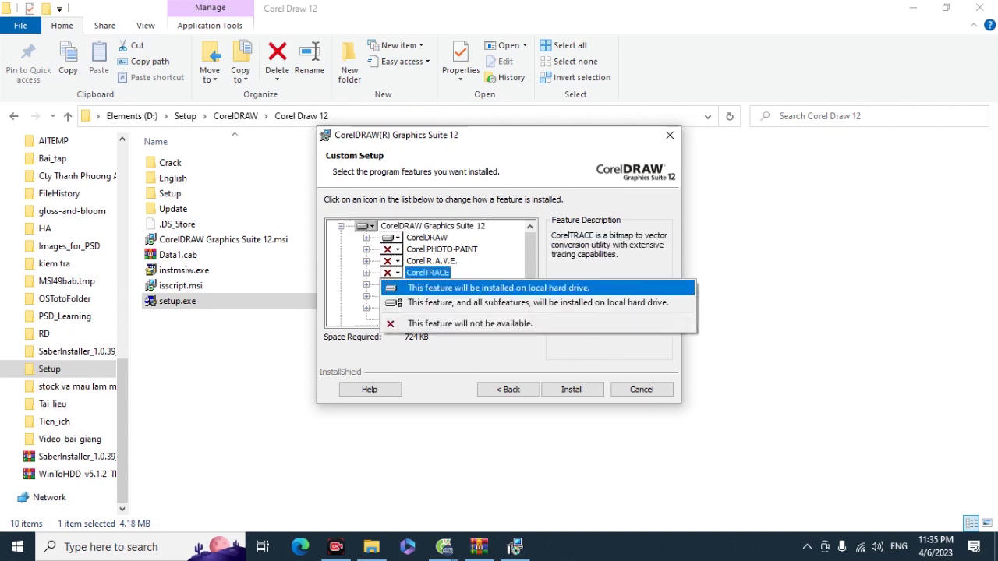
pyautogui.press('Return')
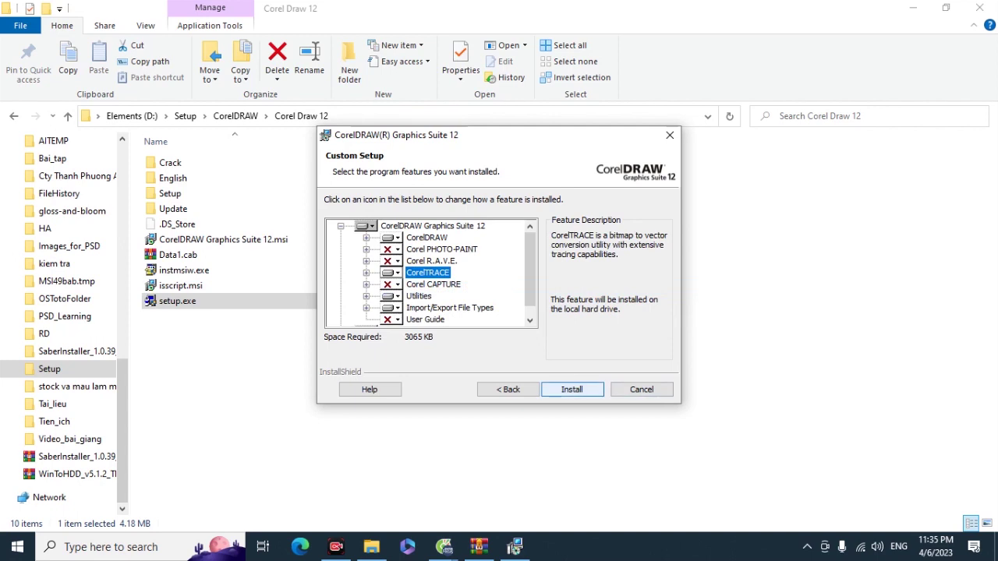
pyautogui.click(571, 389)
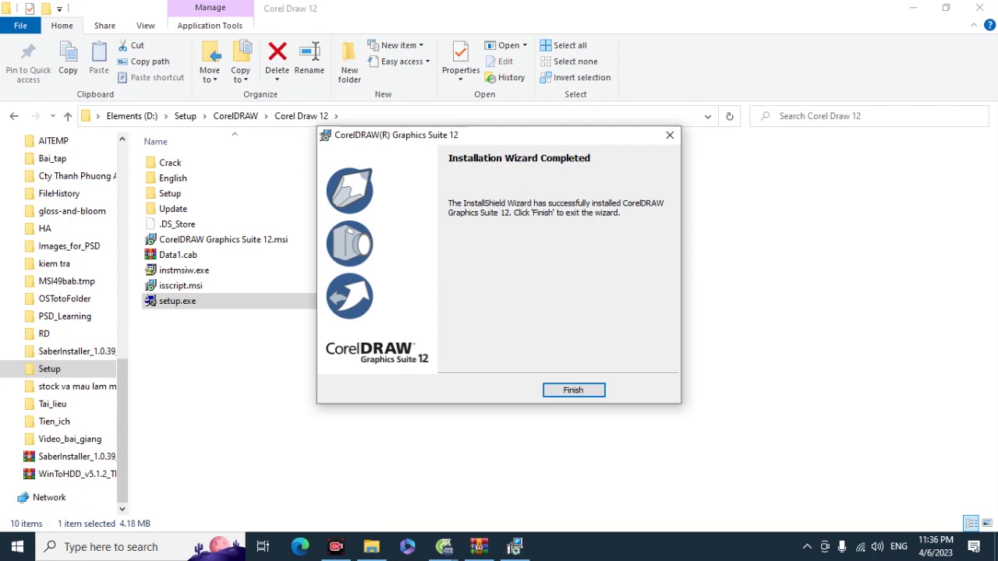
pyautogui.press('Return')
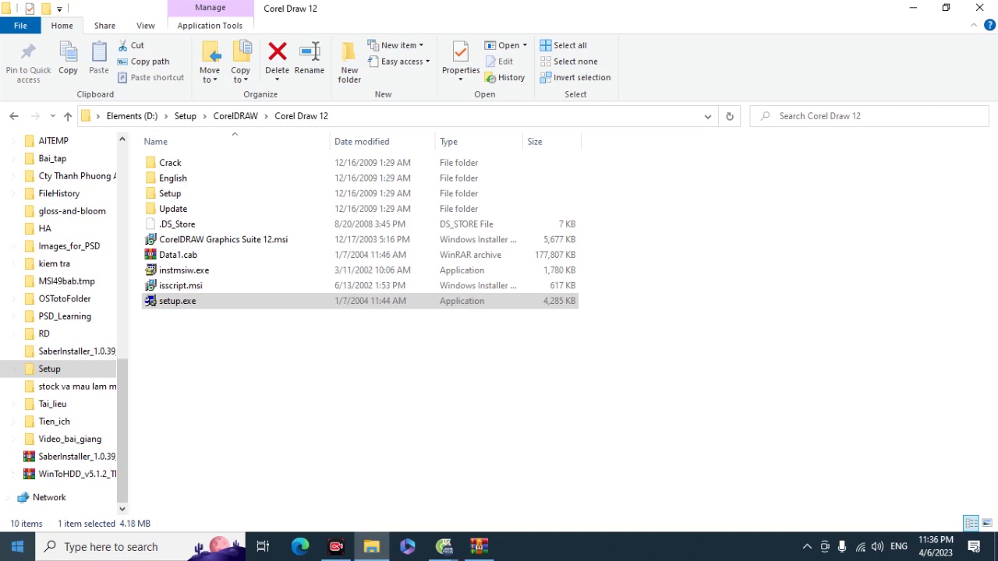
# Launch CorelDRAW 12 from the CorelDRAW Graphics Suite 12 program group and create a new blank document.
pyautogui.press('super')
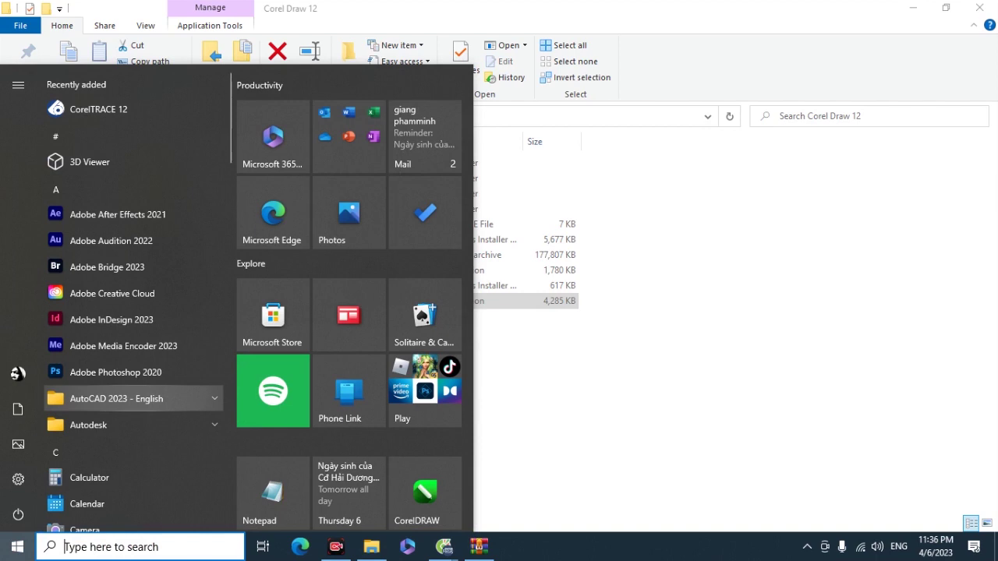
pyautogui.scroll(-3, 132, 316)
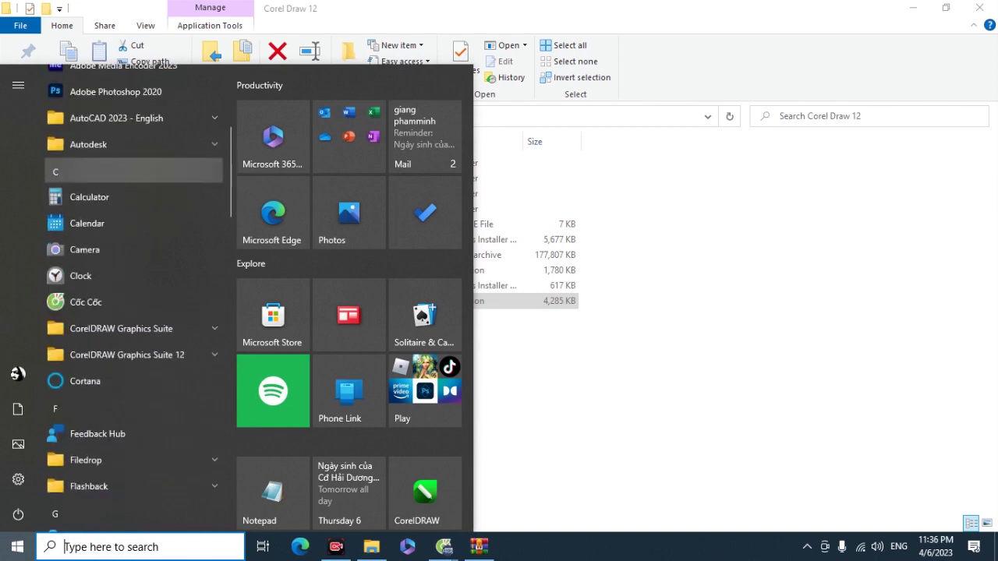
pyautogui.click(125, 354)
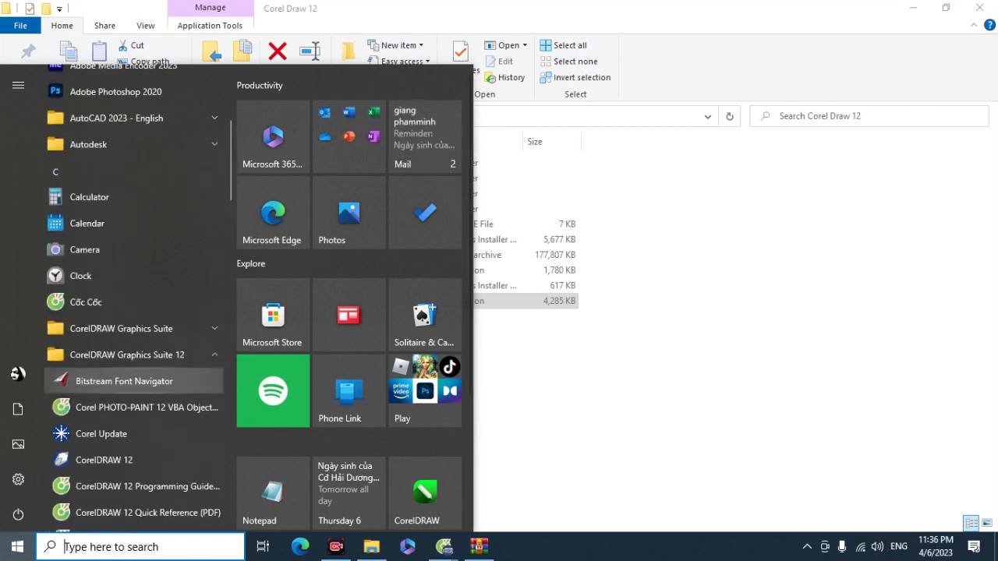
pyautogui.scroll(-2, 133, 350)
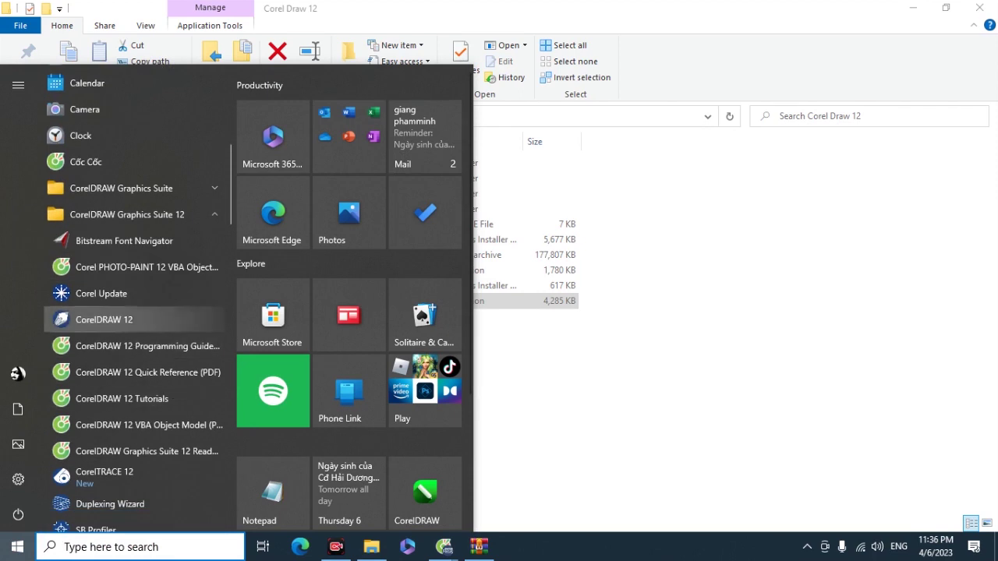
pyautogui.click(109, 320)
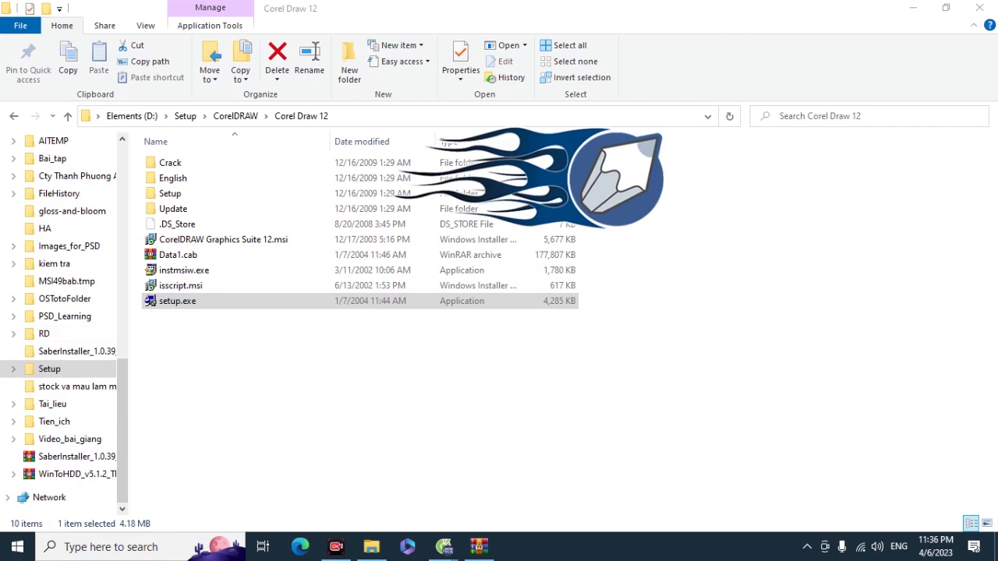
pyautogui.click(912, 8)
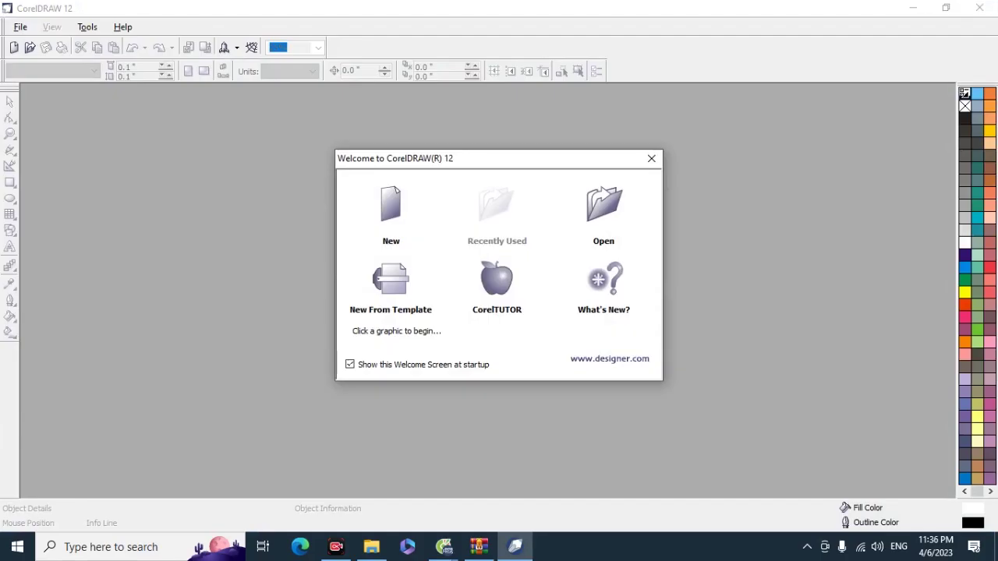
pyautogui.click(391, 204)
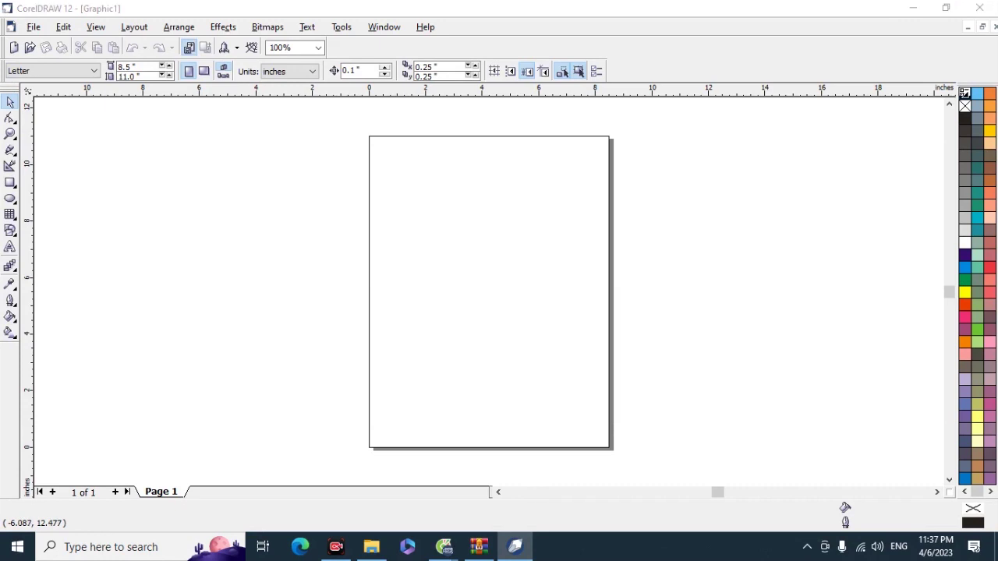
# Import the 1200px-Apple_Computer_Logo_rainbow image from the Ai folder and place it on the page about 7.16 by 8.35 inches.
pyautogui.hotkey('ctrl', 'i')
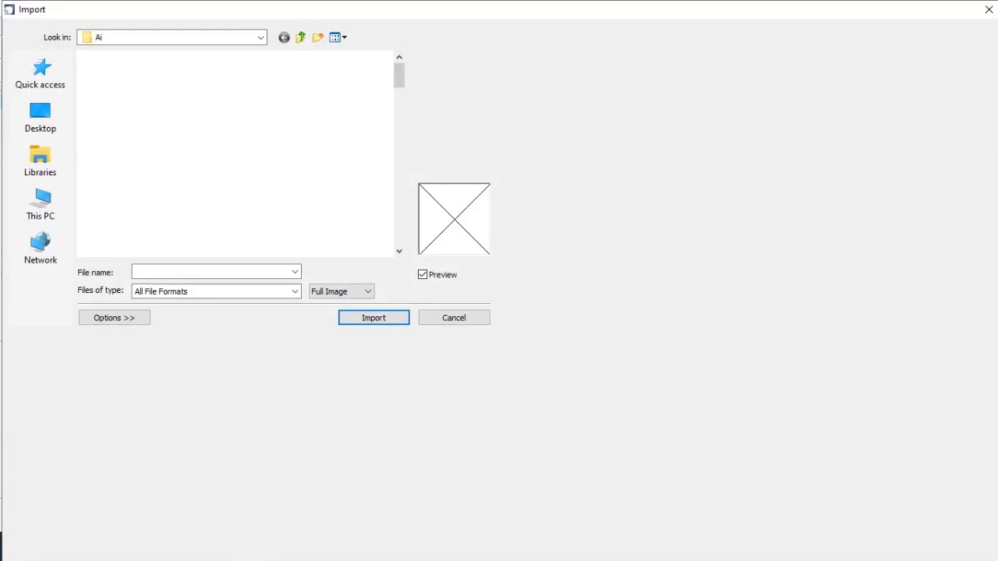
pyautogui.scroll(-5, 234, 154)
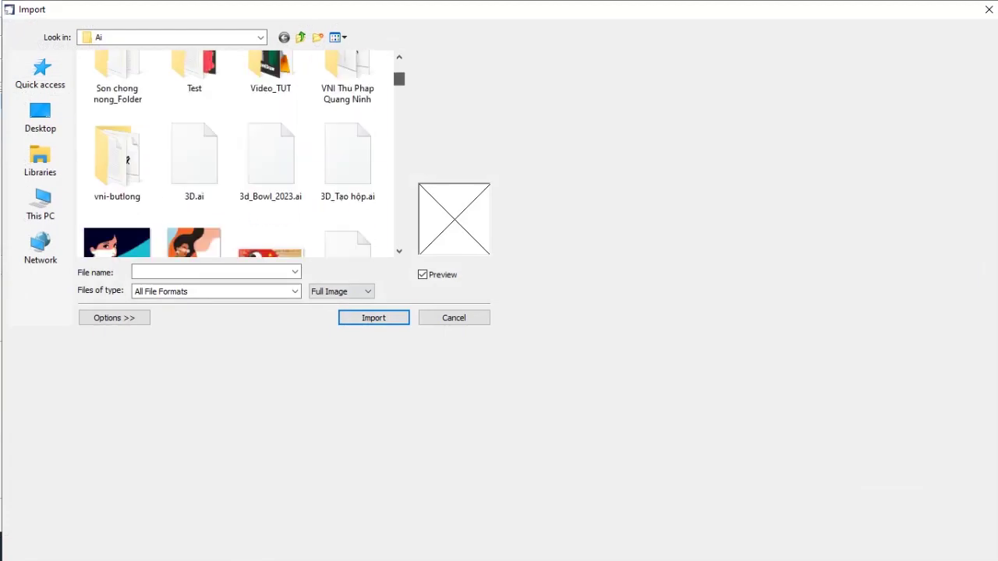
pyautogui.scroll(-1, 195, 195)
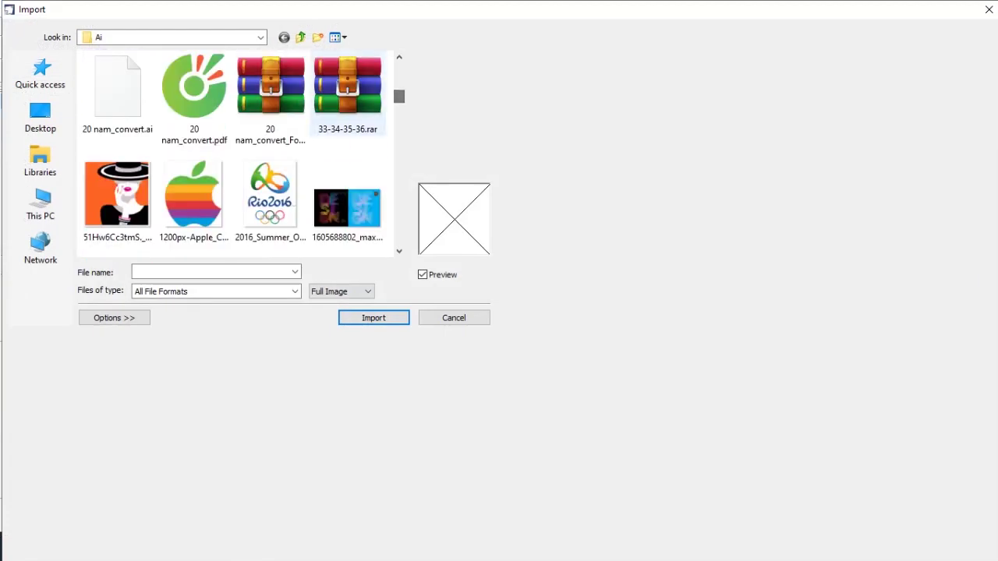
pyautogui.click(194, 195)
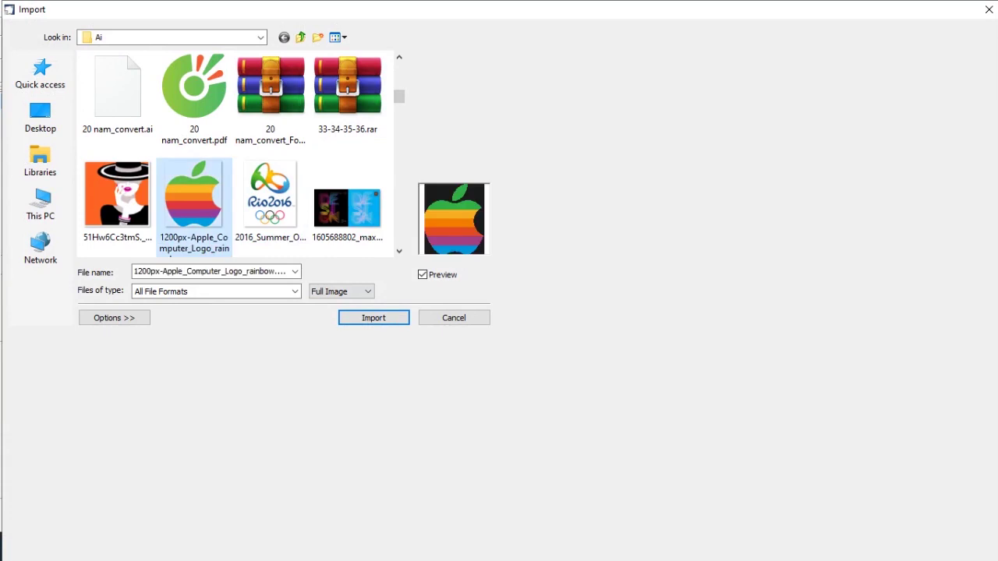
pyautogui.click(373, 318)
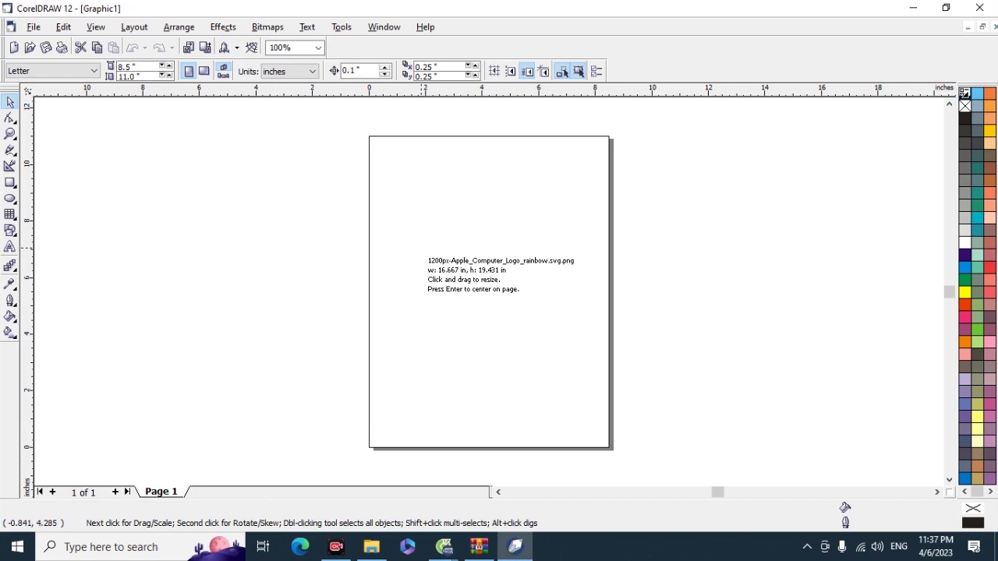
pyautogui.moveTo(383, 168); pyautogui.dragTo(585, 404)
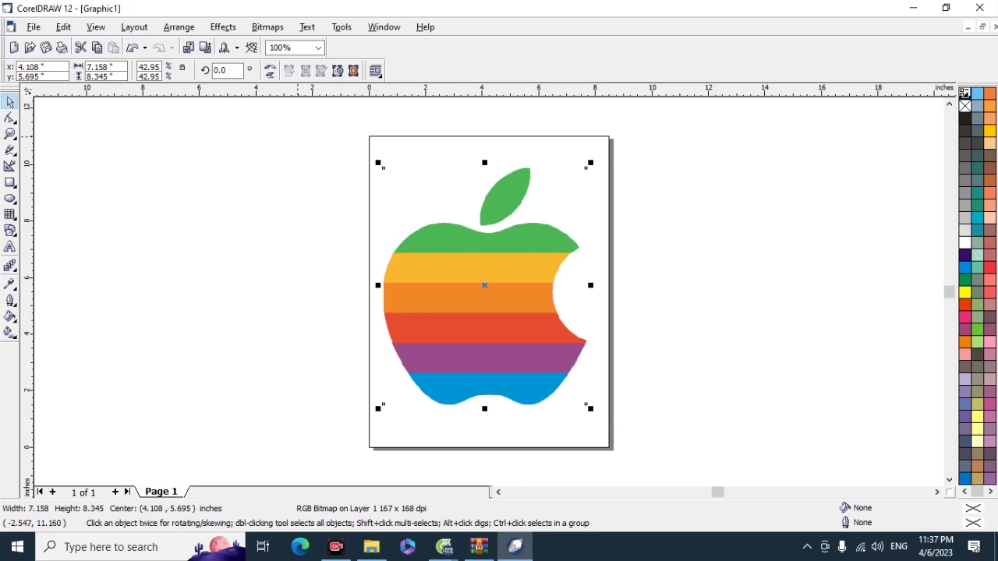
# Open the placed logo bitmap in CorelTRACE, accepting the multiple-clips load, and trace it by Advanced Outline.
pyautogui.click(375, 70)
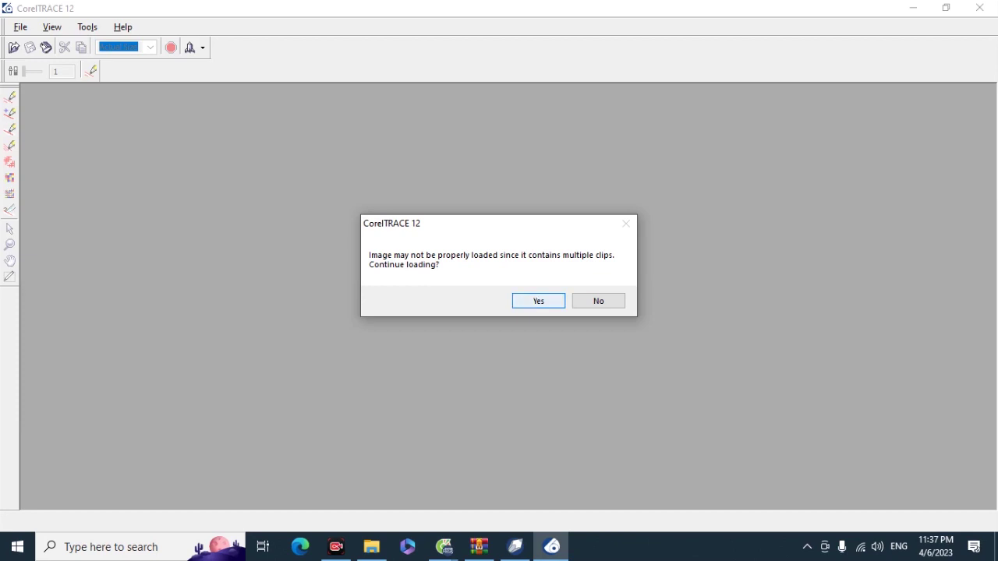
pyautogui.press('Return')
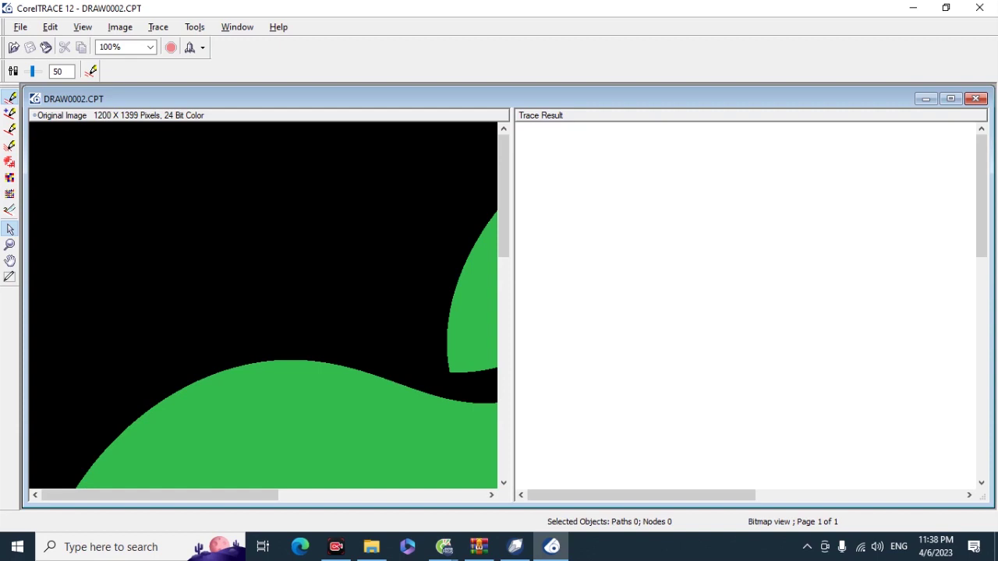
pyautogui.click(149, 47)
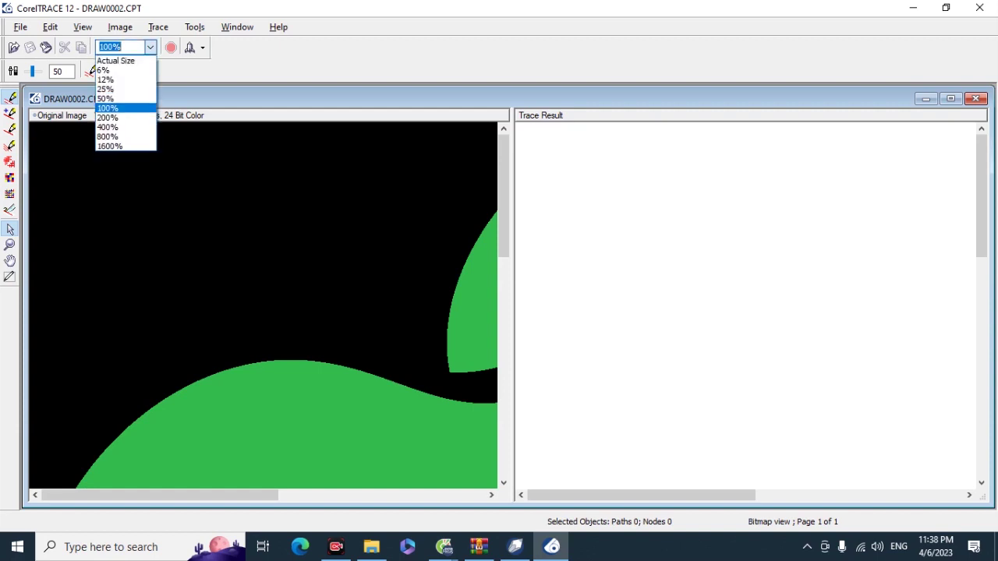
pyautogui.press('Down')
pyautogui.press('Down')
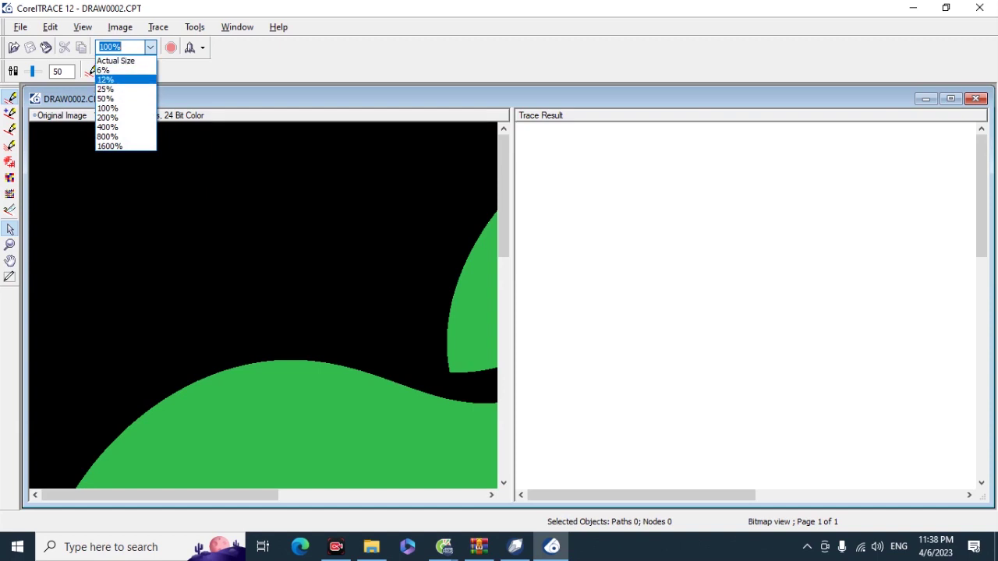
pyautogui.press('Return')
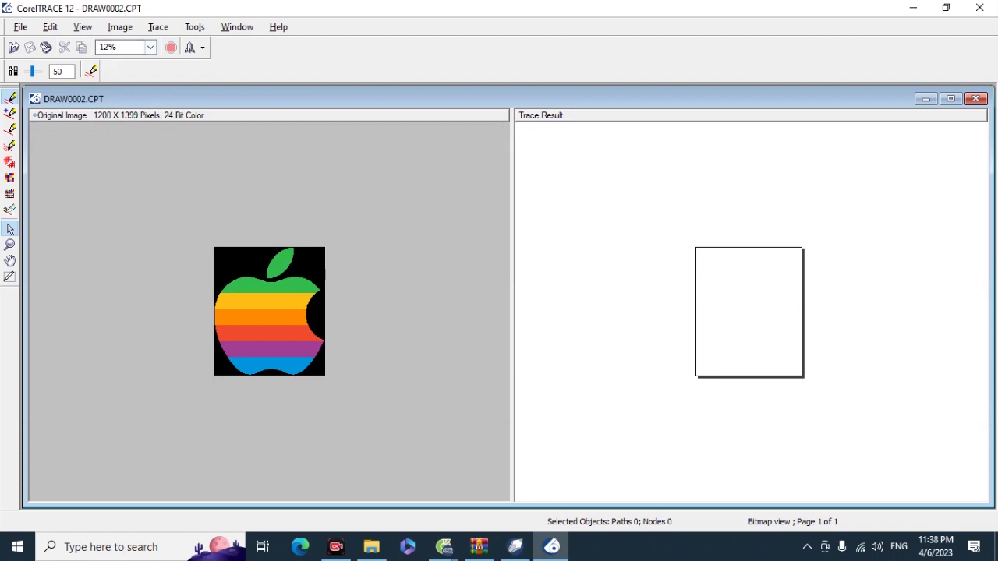
pyautogui.click(159, 27)
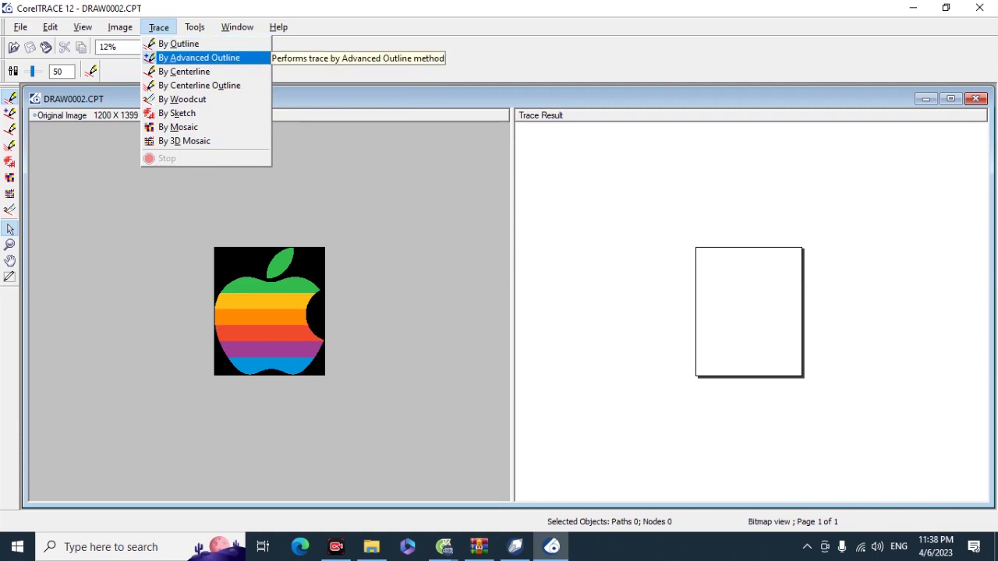
pyautogui.press('Return')
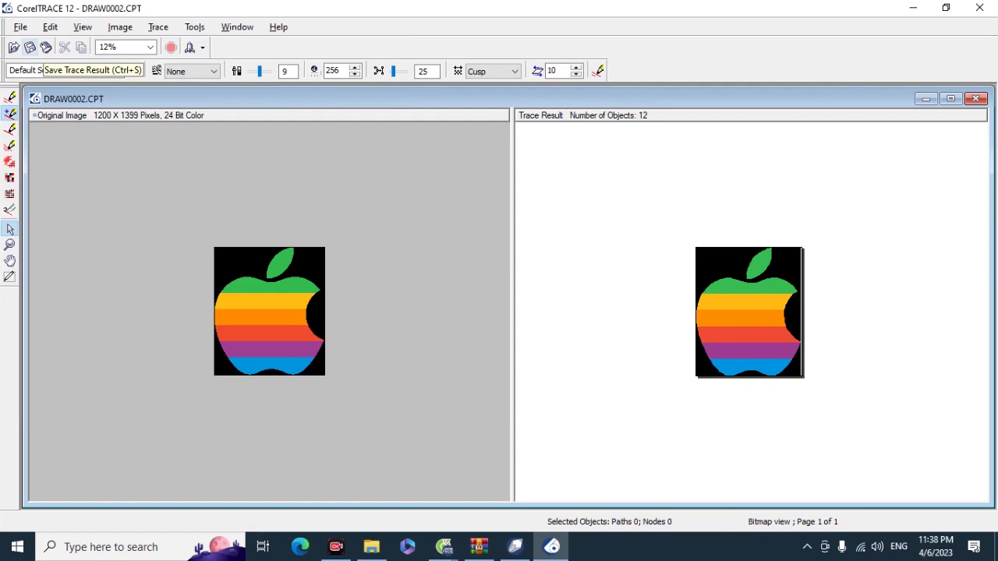
# Save the trace result to the Desktop as "Logo Tao" in CMX format, and close the traced document and CorelTRACE.
pyautogui.click(29, 48)
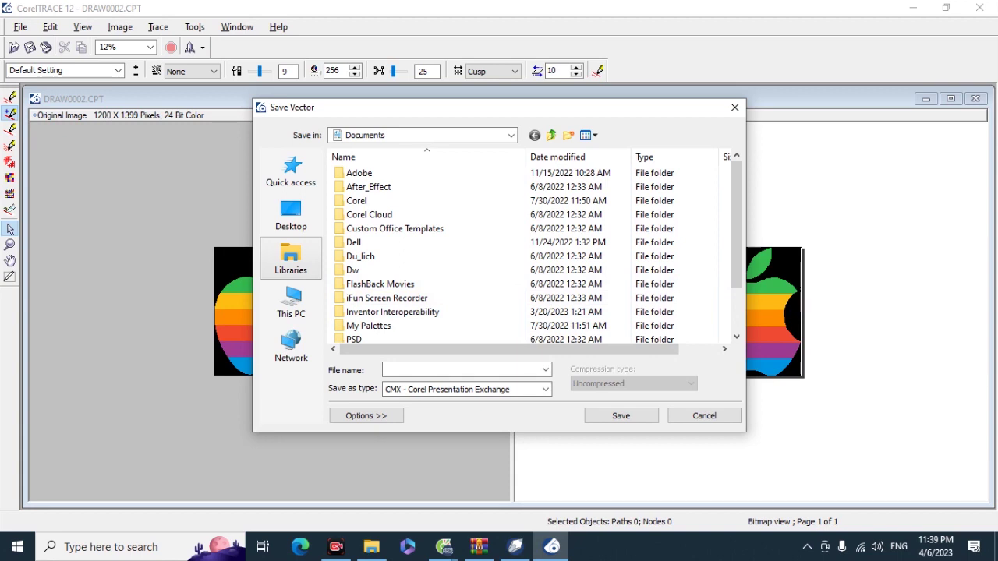
pyautogui.click(291, 214)
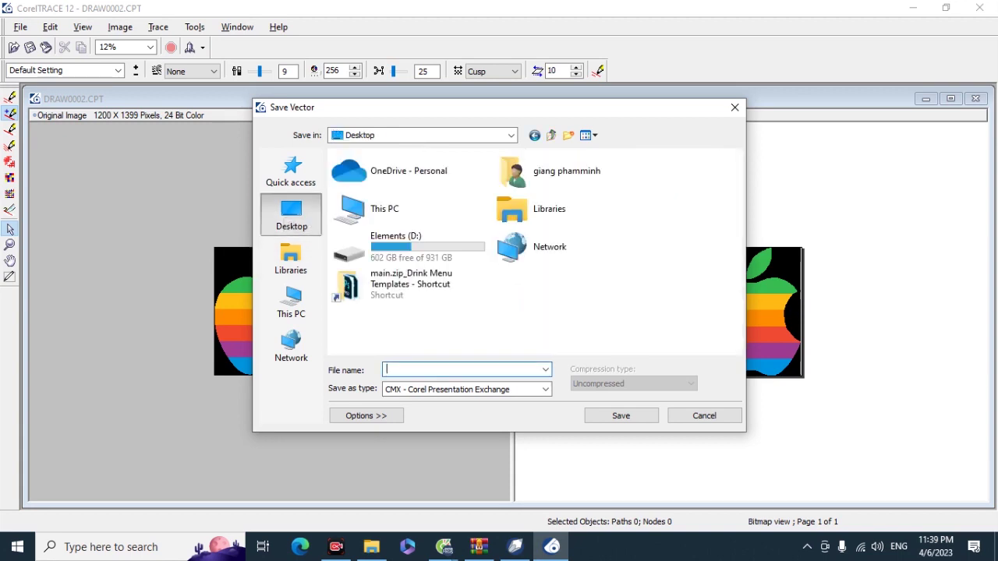
pyautogui.write('Lo')
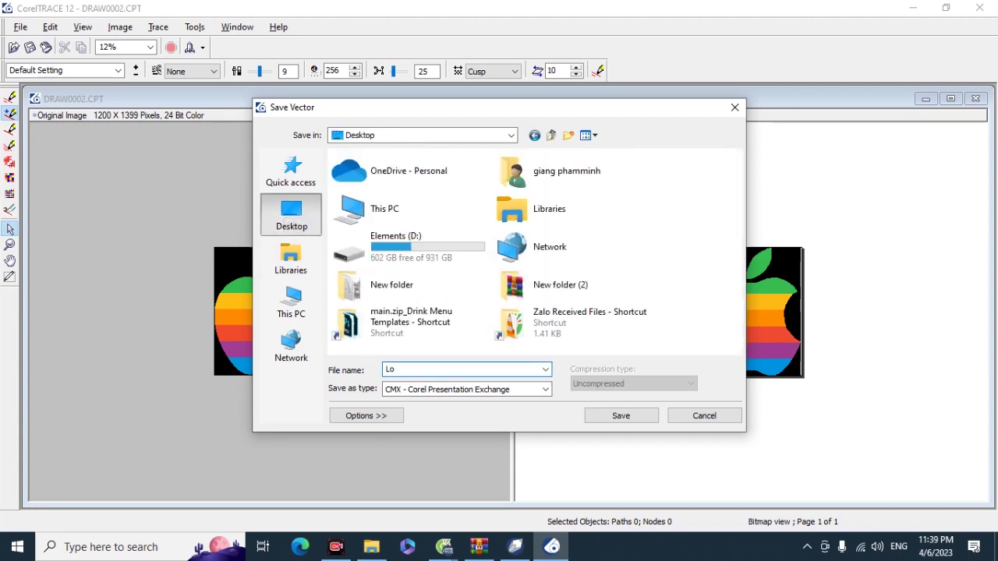
pyautogui.write('go Tao')
pyautogui.press('Return')
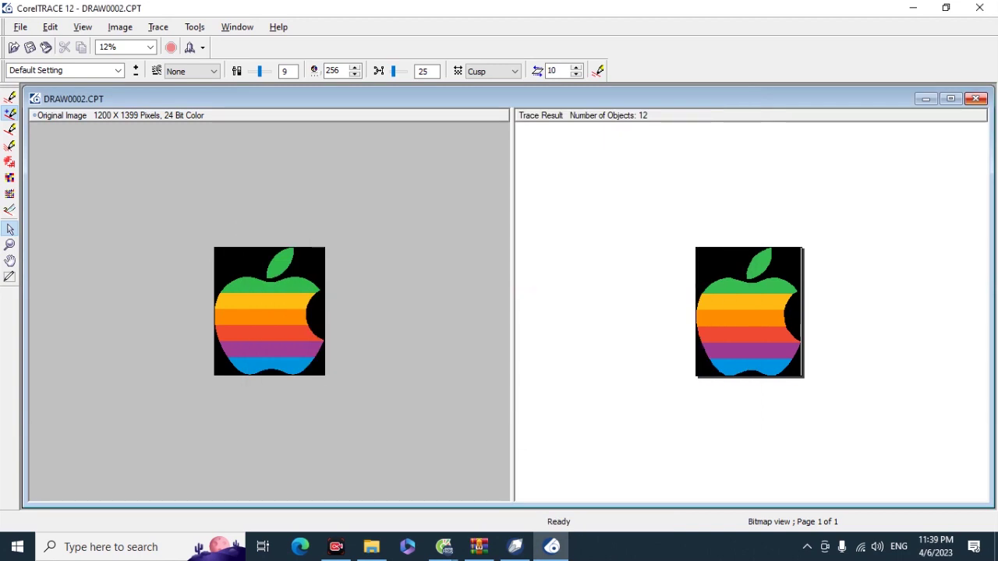
pyautogui.click(975, 98)
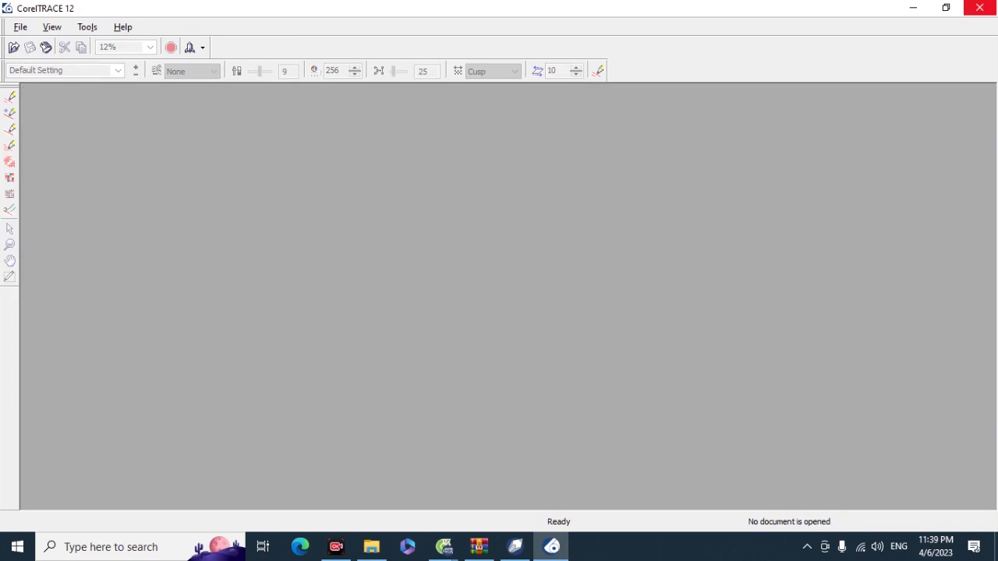
pyautogui.click(979, 7)
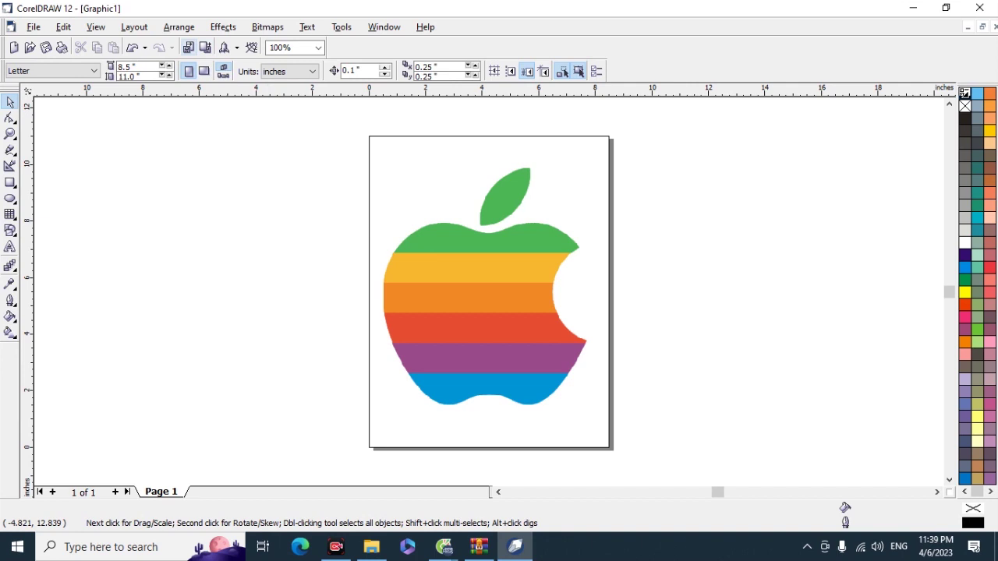
# Import Logo Tao.CMX from the Desktop, with all file formats listed, and place it at its original size beside the page, right of the bitmap logo.
pyautogui.click(189, 48)
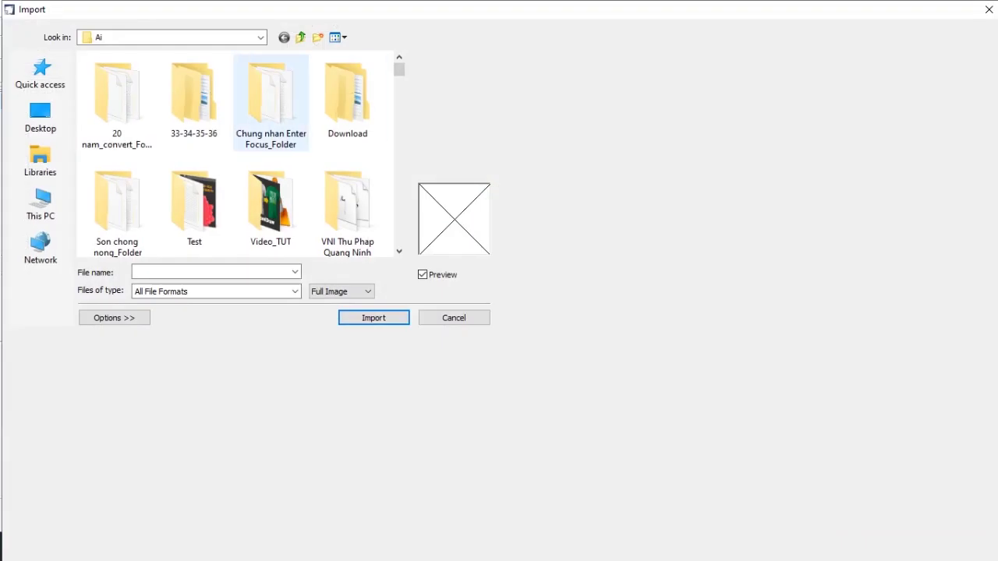
pyautogui.click(40, 117)
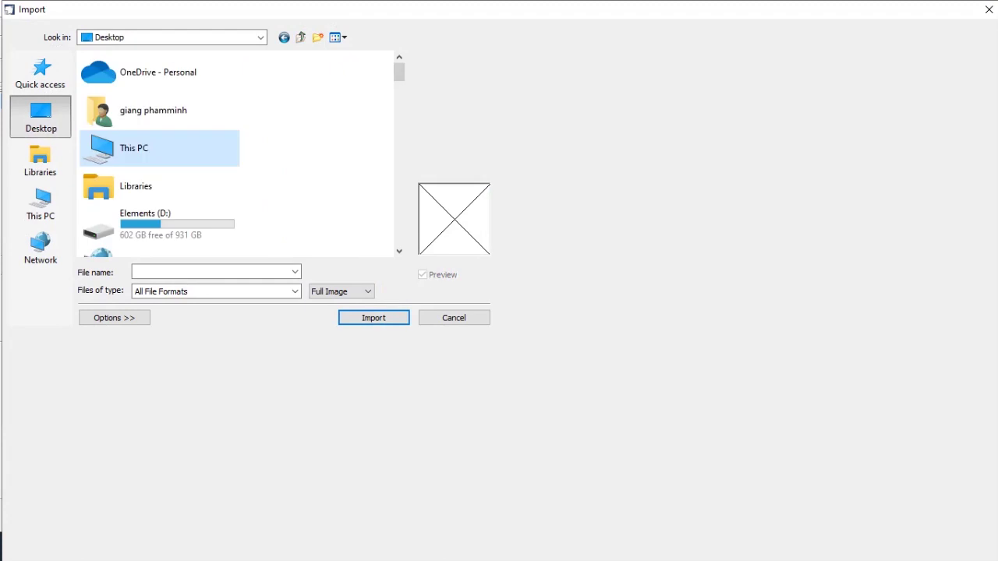
pyautogui.scroll(-3, 179, 149)
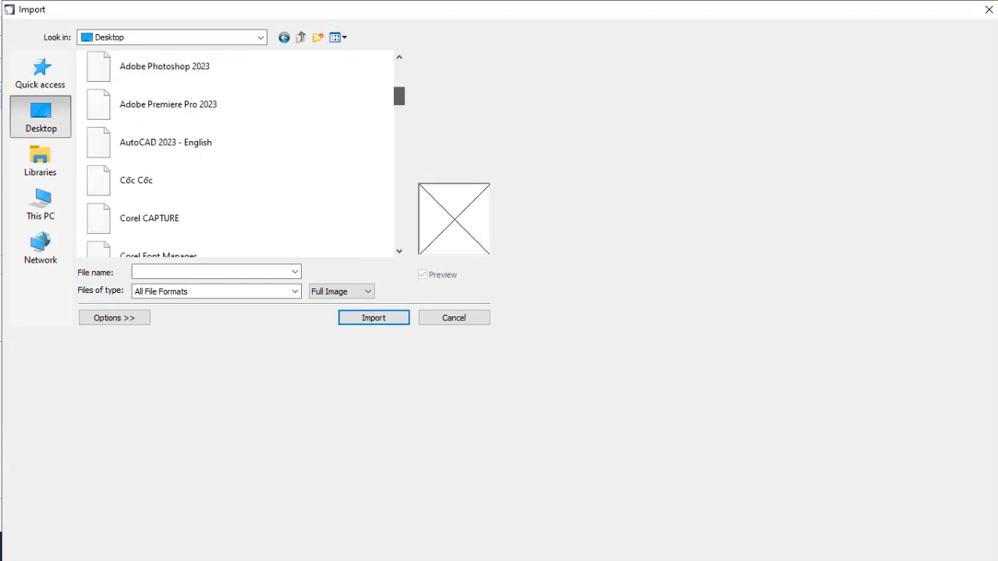
pyautogui.scroll(-1, 242, 153)
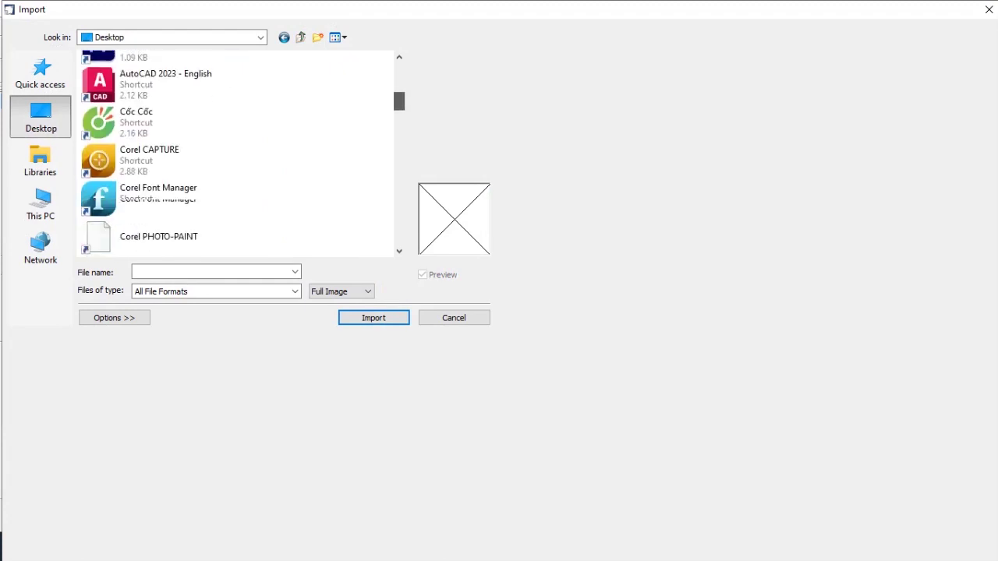
pyautogui.scroll(-2, 242, 153)
pyautogui.scroll(-5, 242, 154)
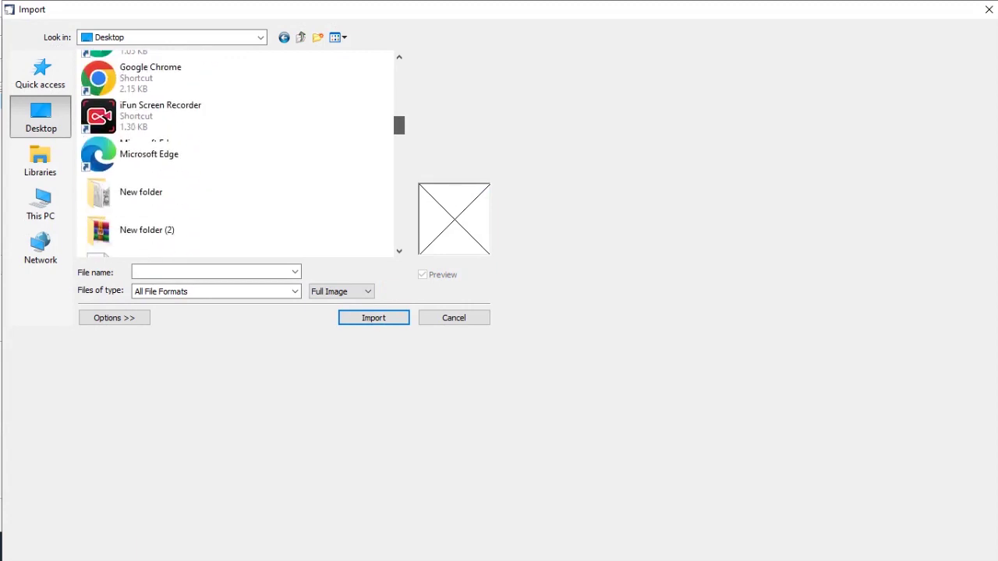
pyautogui.scroll(-4, 241, 154)
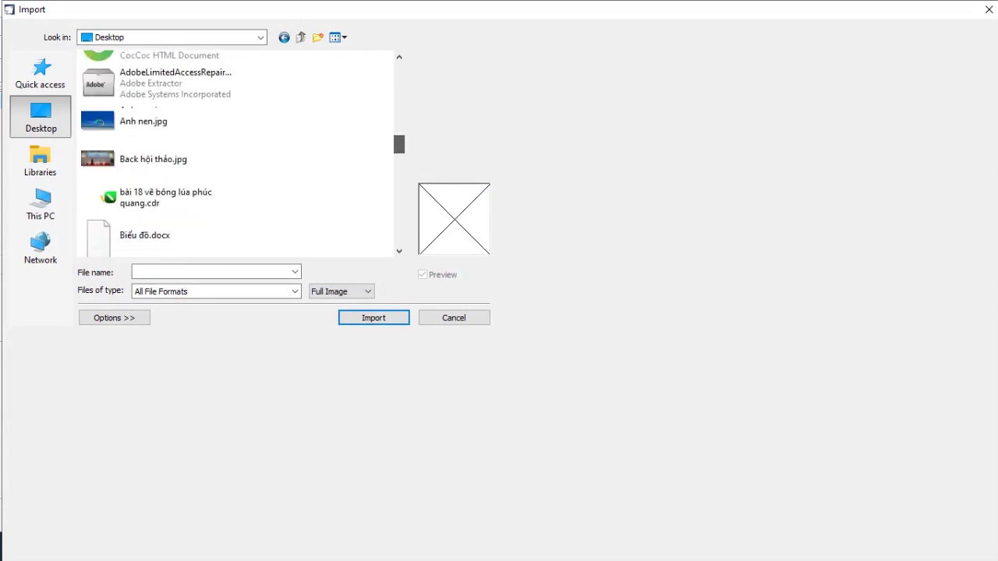
pyautogui.click(294, 291)
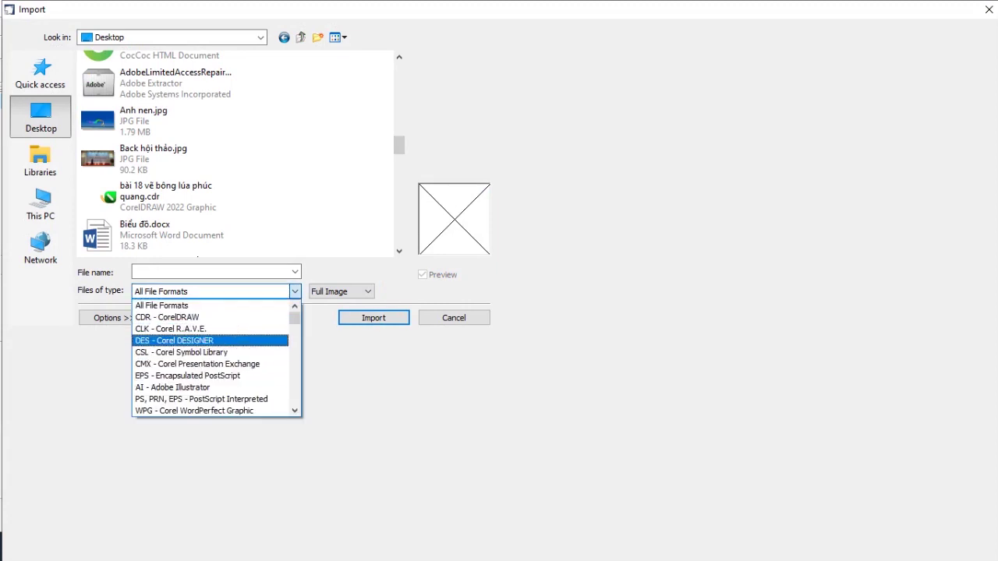
pyautogui.click(162, 305)
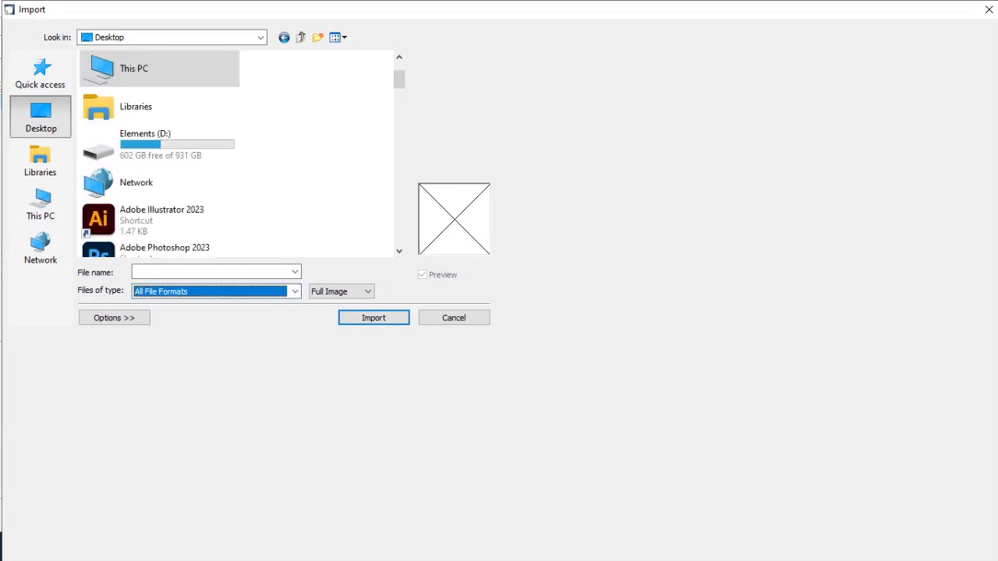
pyautogui.click(210, 271)
pyautogui.write('lo')
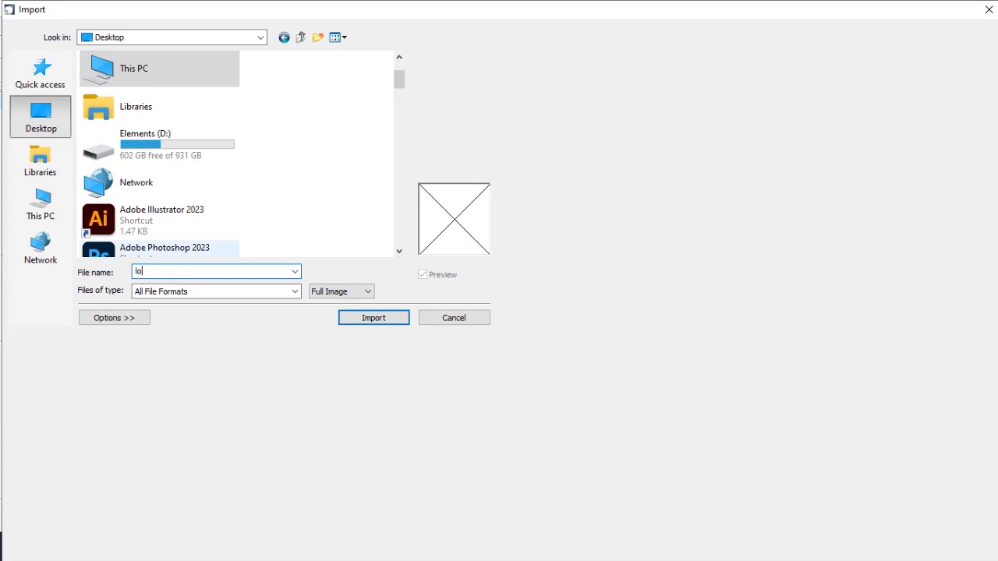
pyautogui.moveTo(398, 79); pyautogui.dragTo(399, 235)
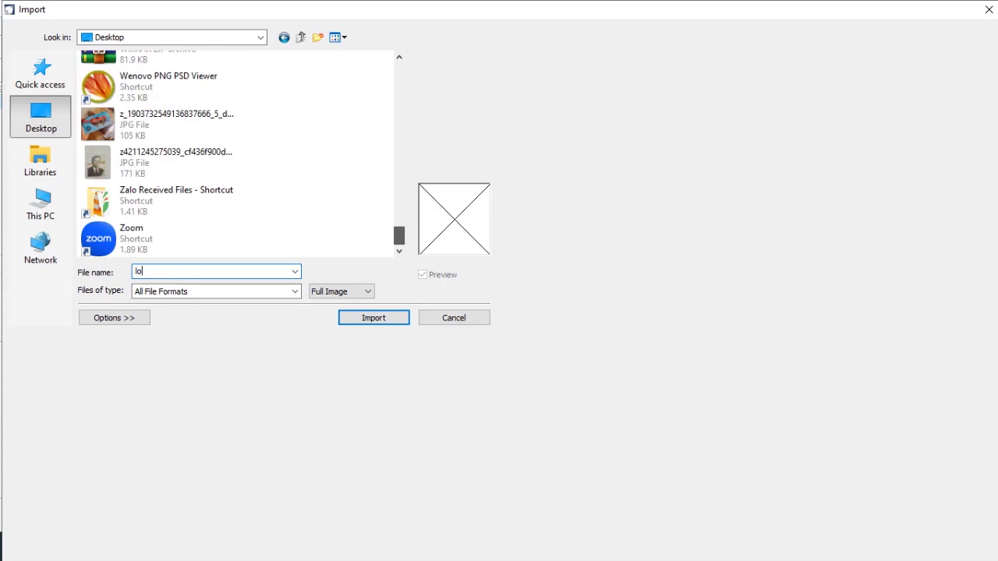
pyautogui.moveTo(399, 235); pyautogui.dragTo(398, 212)
pyautogui.click(148, 84)
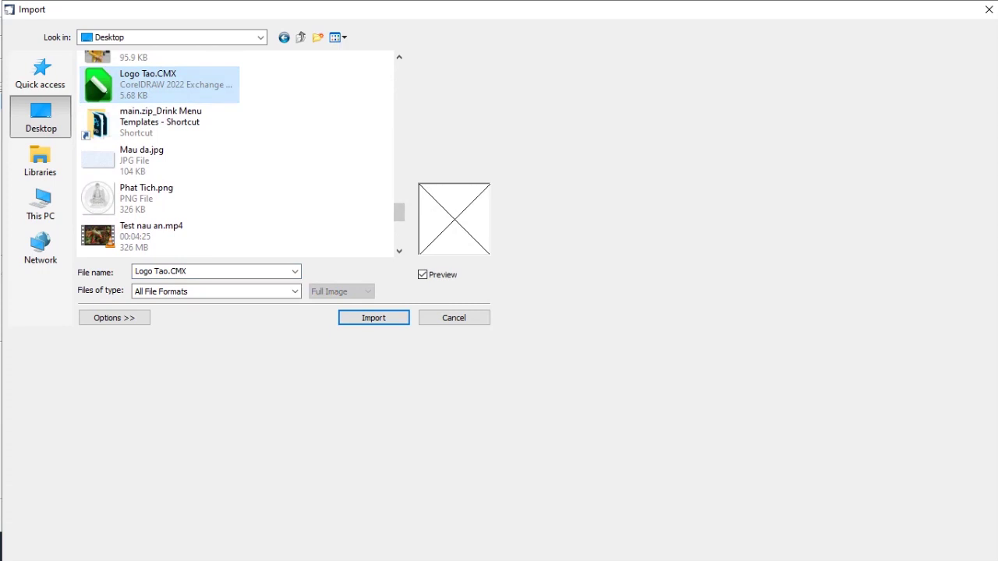
pyautogui.click(374, 317)
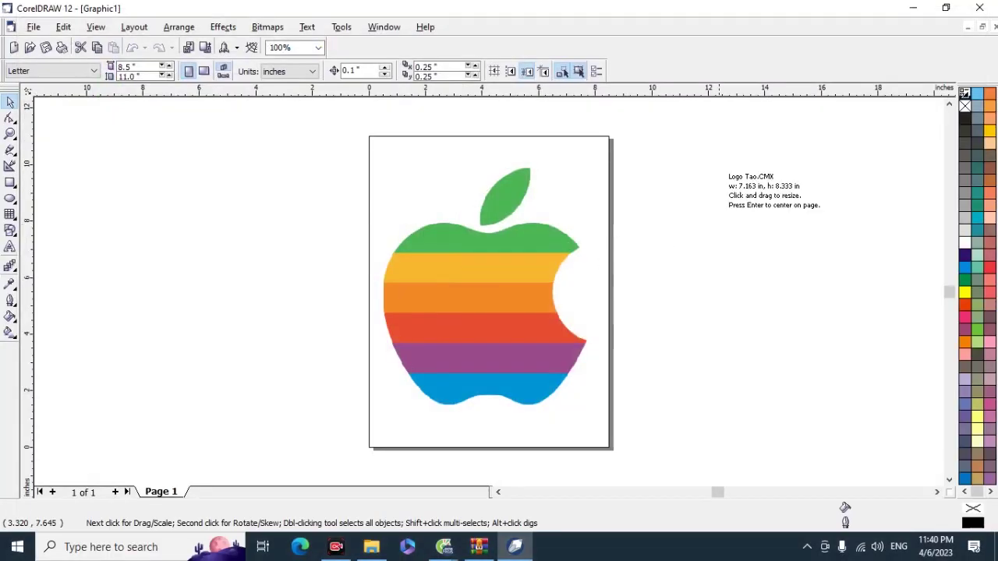
pyautogui.click(678, 153)
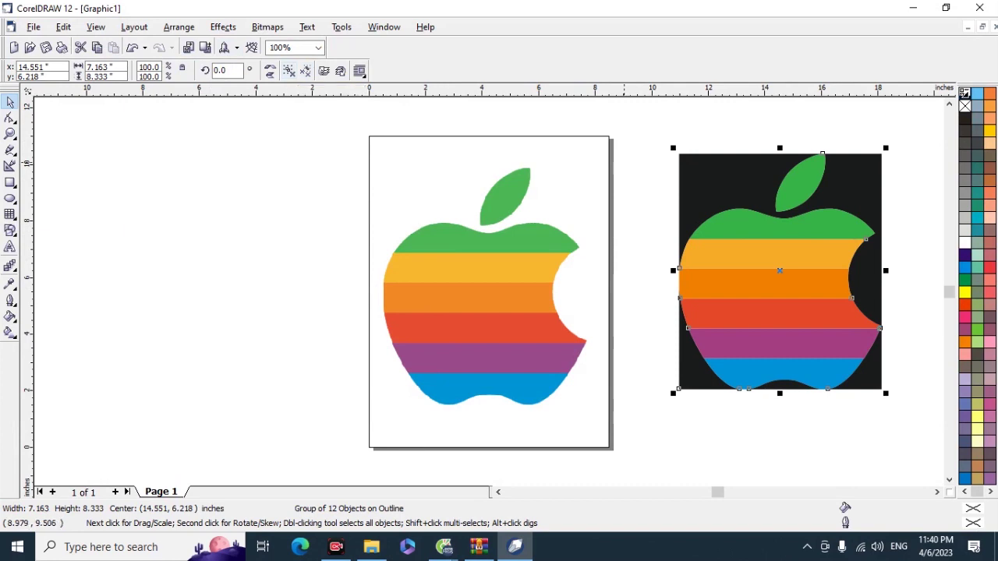
# Delete the black background shapes above, lower left, below and lower right of the traced apple, selecting each one inside the group.
pyautogui.click(634, 199)
pyautogui.keyDown('ctrl'); pyautogui.click(712, 190); pyautogui.keyUp('ctrl')
pyautogui.press('Escape')
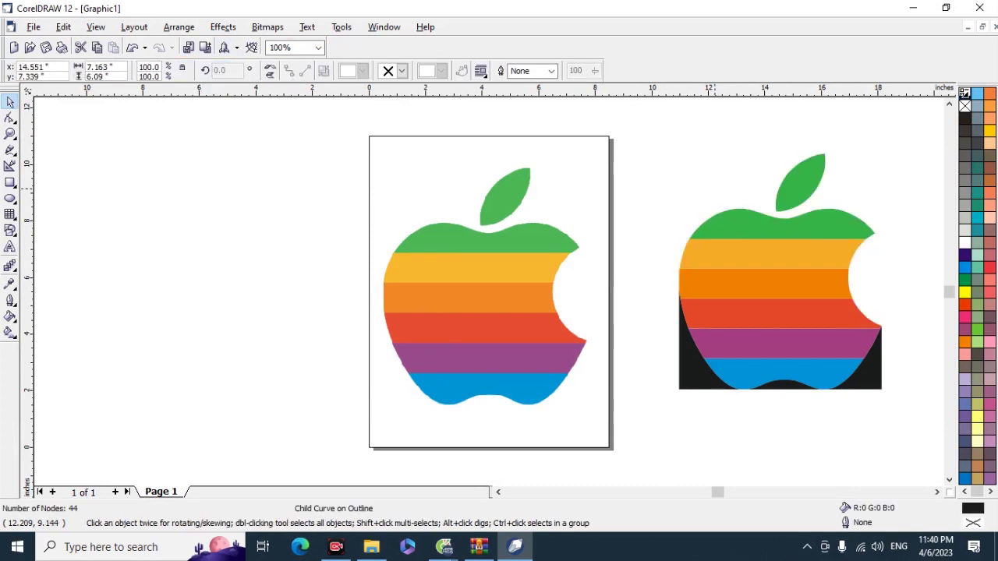
pyautogui.keyDown('ctrl'); pyautogui.click(690, 383); pyautogui.keyUp('ctrl')
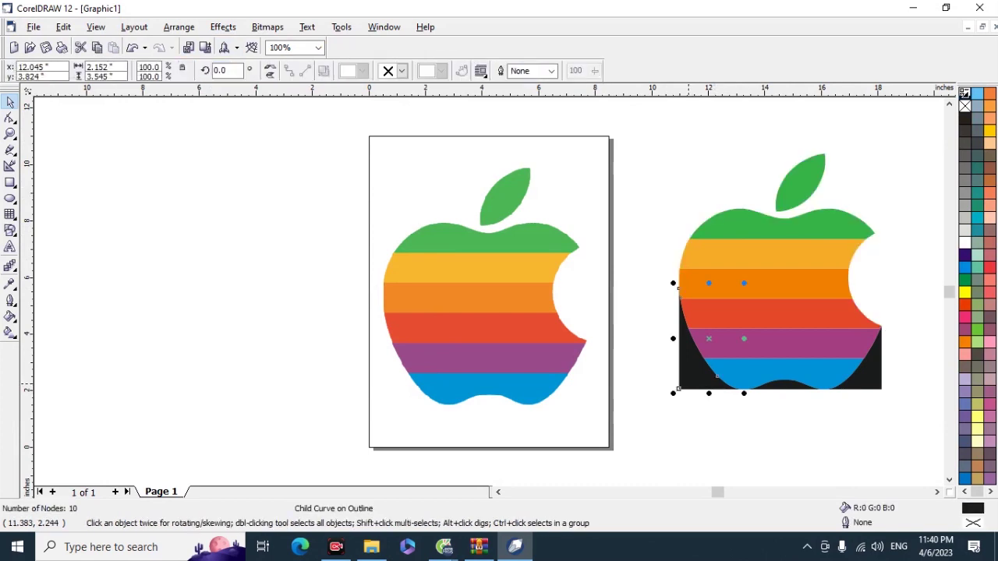
pyautogui.press('Escape')
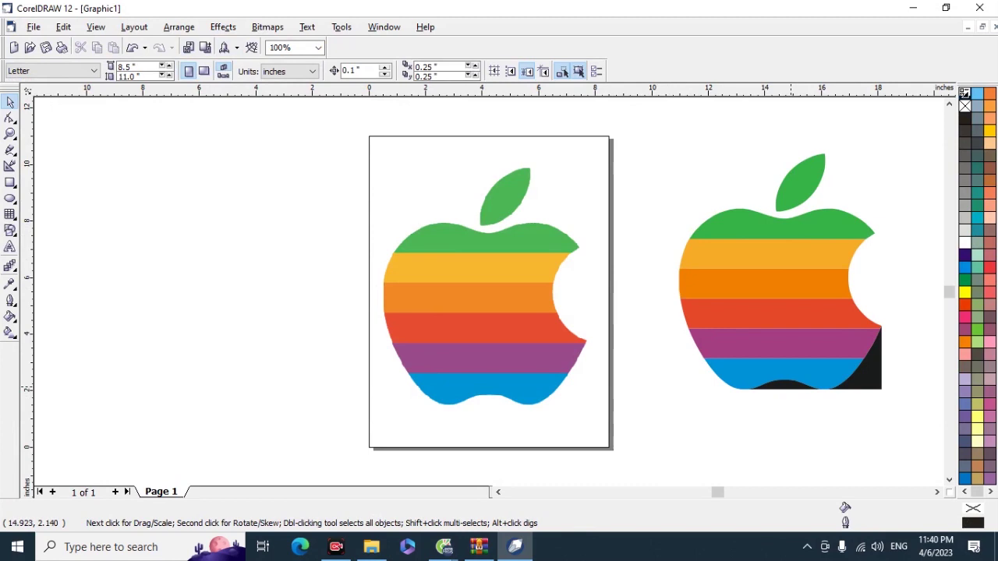
pyautogui.keyDown('ctrl'); pyautogui.click(733, 395); pyautogui.keyUp('ctrl')
pyautogui.press('Escape')
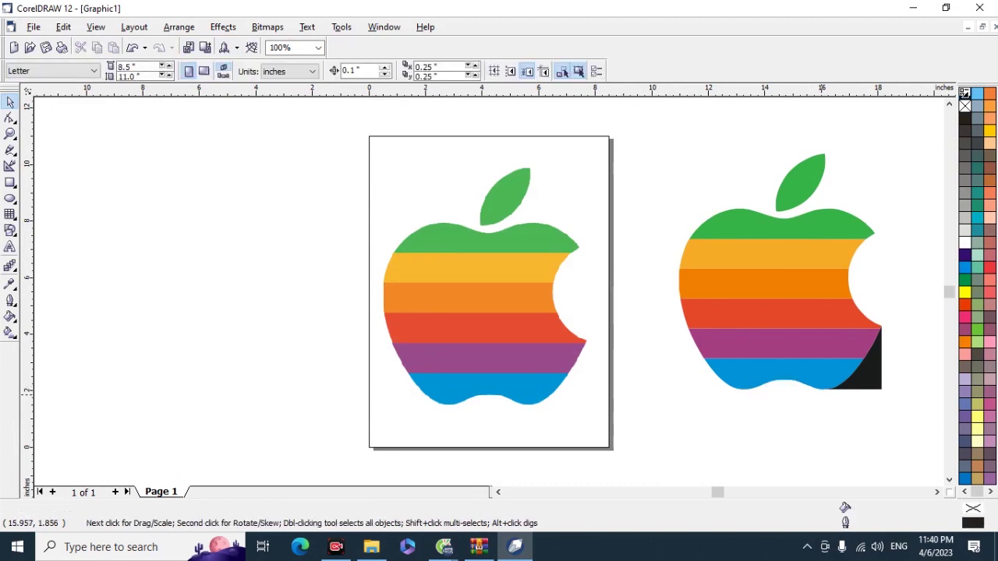
pyautogui.keyDown('ctrl'); pyautogui.click(865, 378); pyautogui.keyUp('ctrl')
pyautogui.press('Escape')
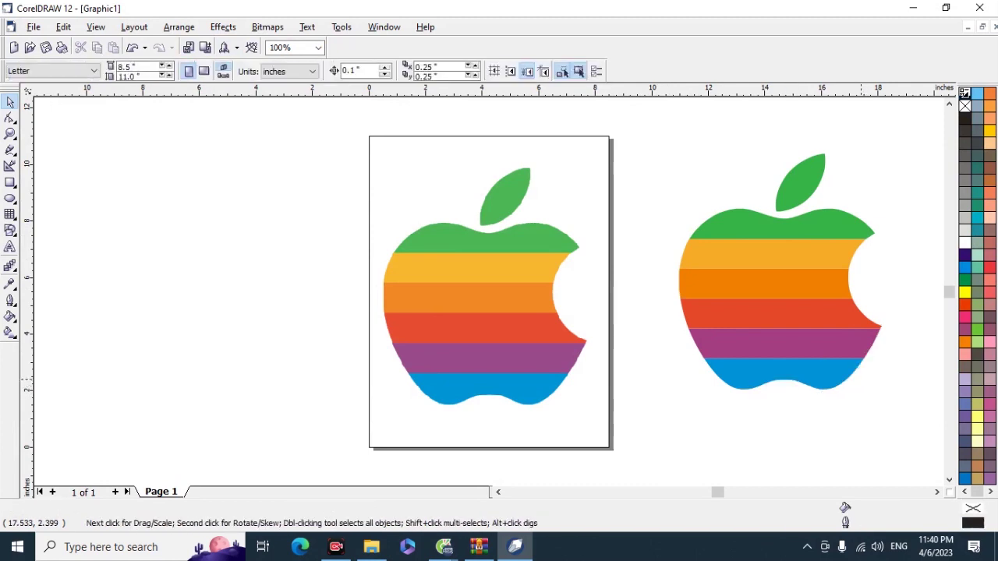